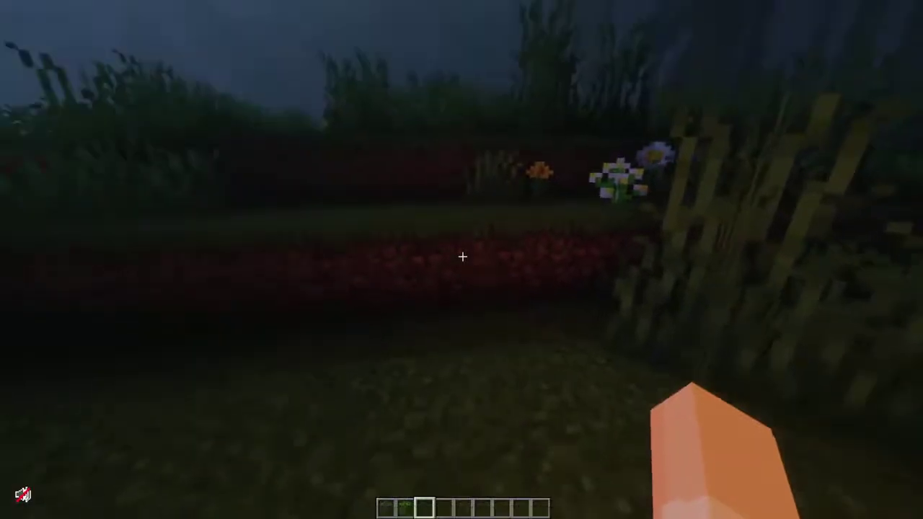
- Find the Voice Chat key bindings in the game's controls and review them
key(w)
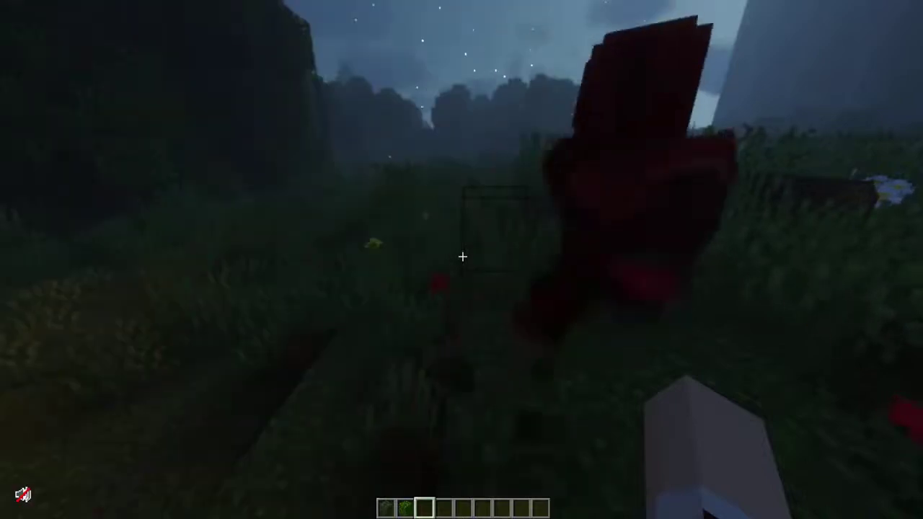
key(v)
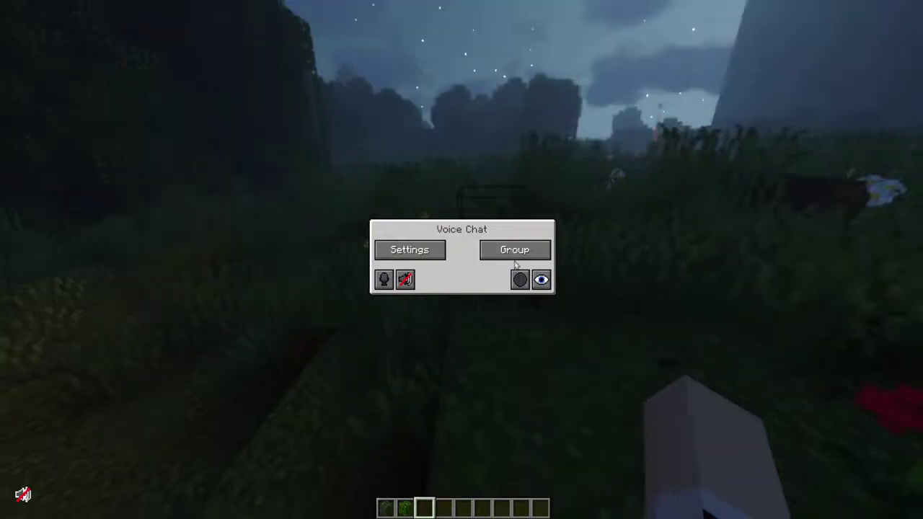
key(Escape)
key(Escape)
click(414, 219)
click(527, 158)
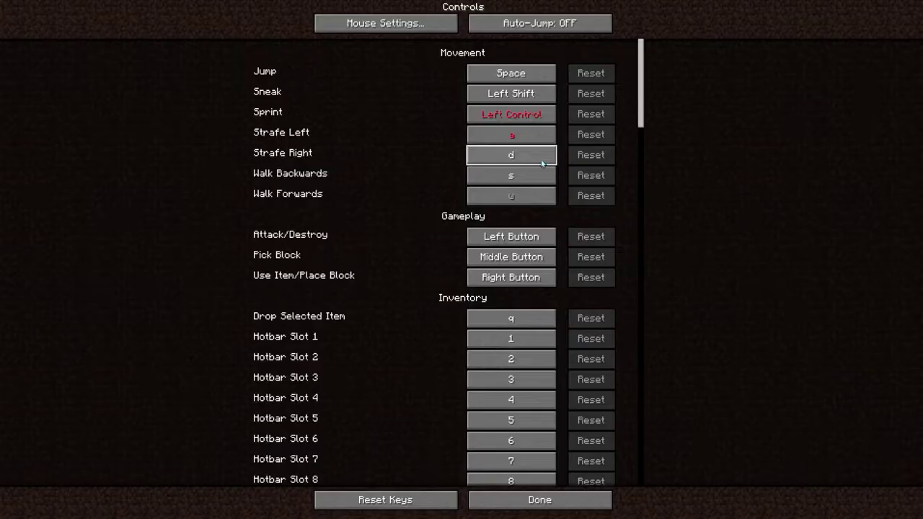
drag(641, 71, 607, 375)
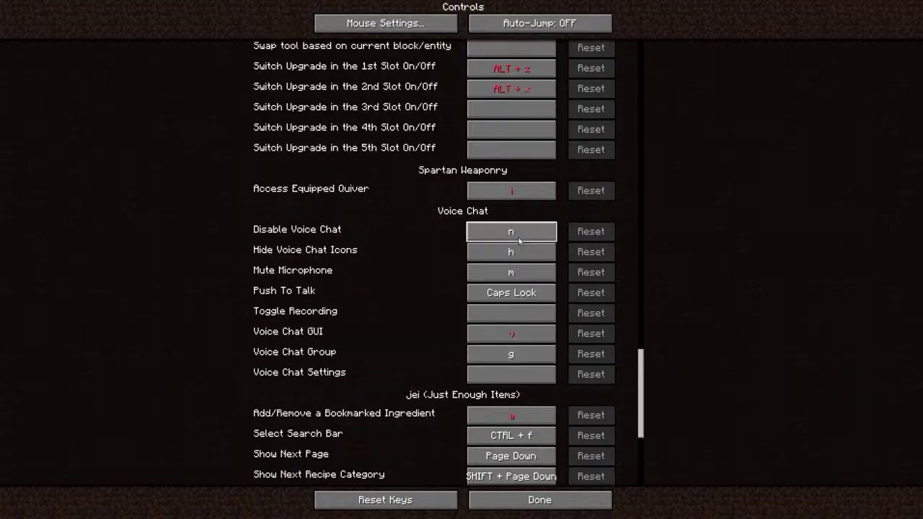
key(Escape)
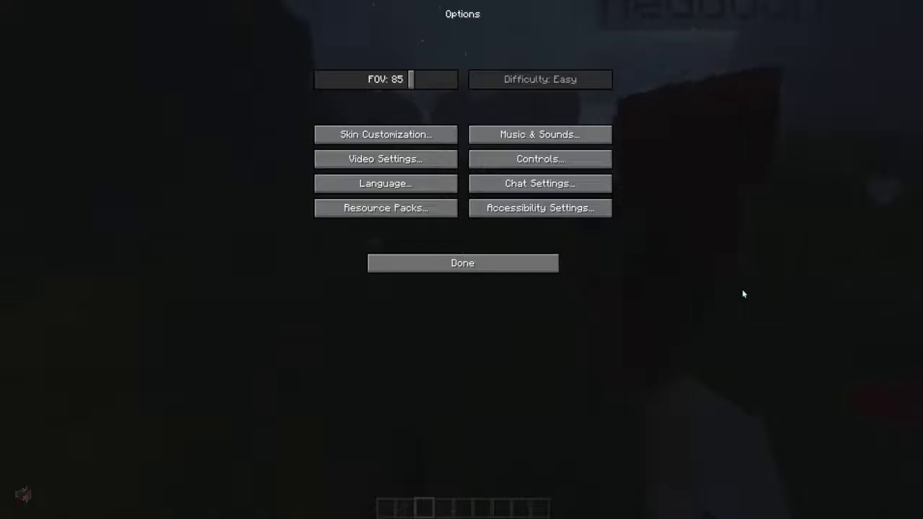
key(Escape)
- Mute the microphone for voice chat and toggle hiding of the voice chat icons on and off
key(v)
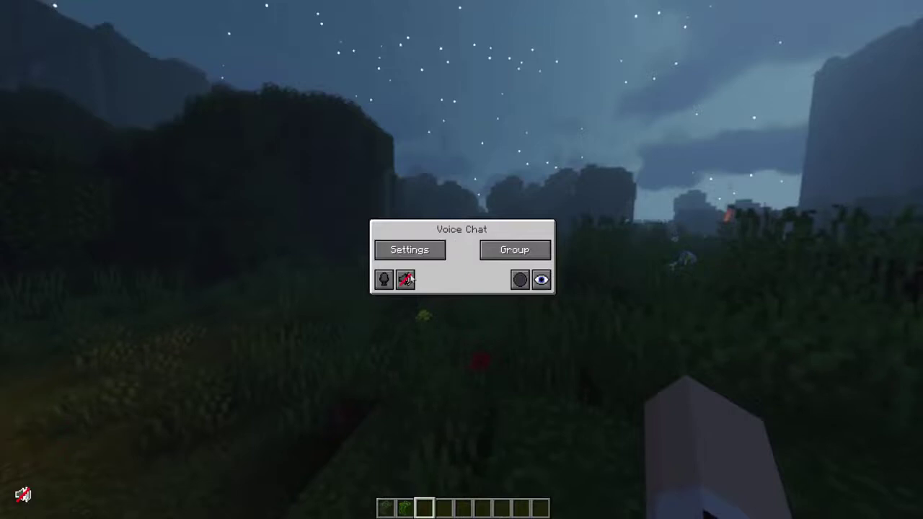
click(383, 279)
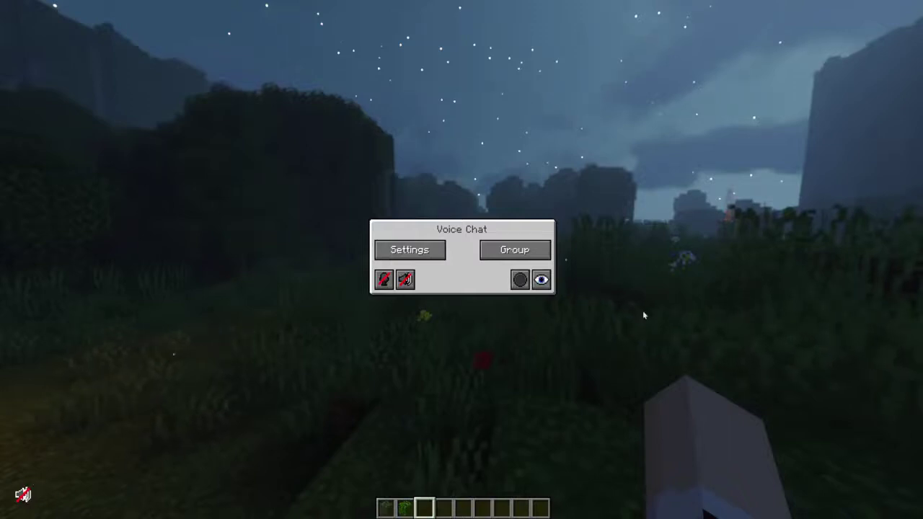
click(541, 282)
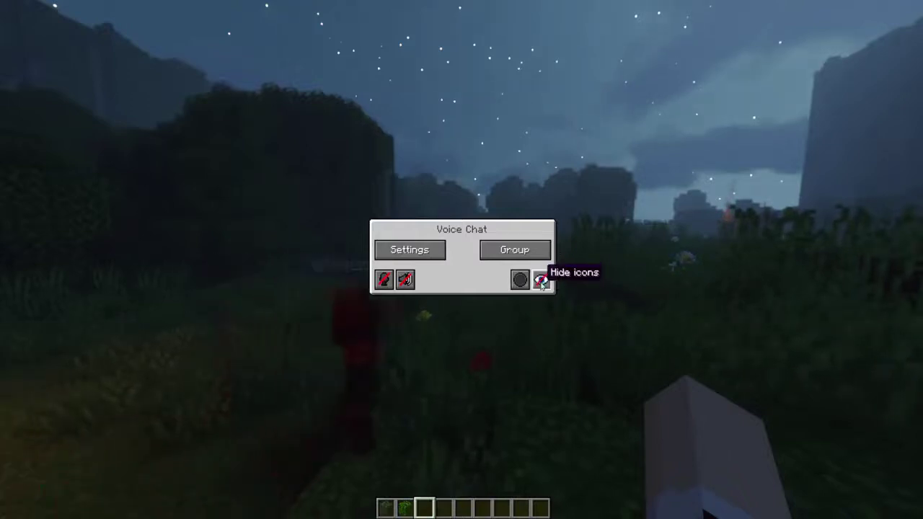
click(542, 281)
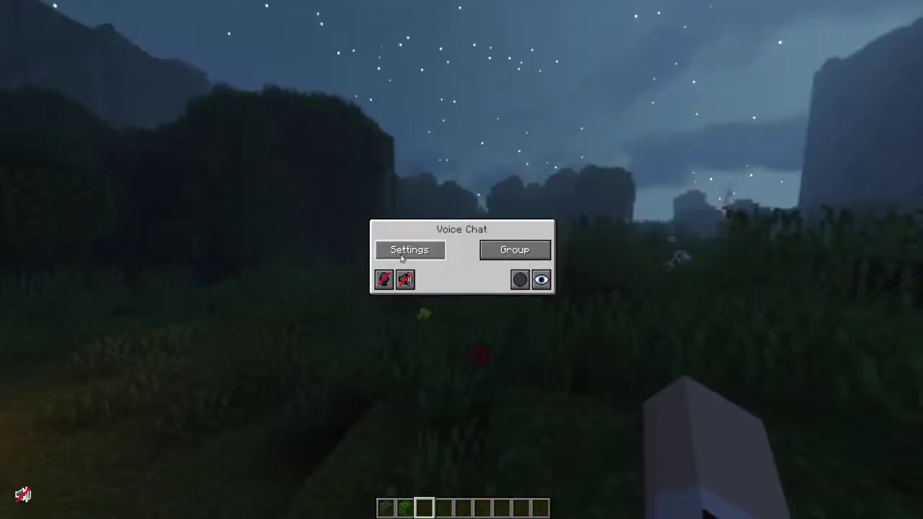
- Try the Push to talk activation type in the voice chat settings, return to Voice, and briefly run the microphone test
click(432, 251)
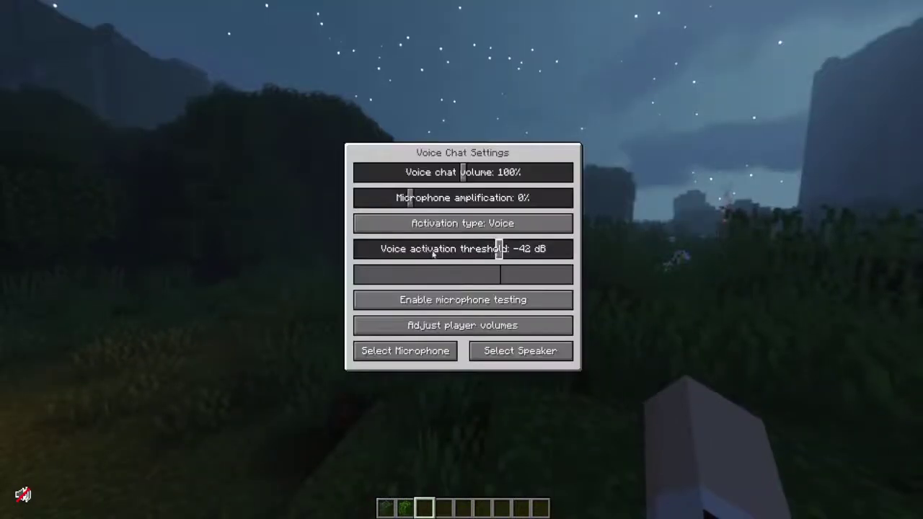
click(474, 225)
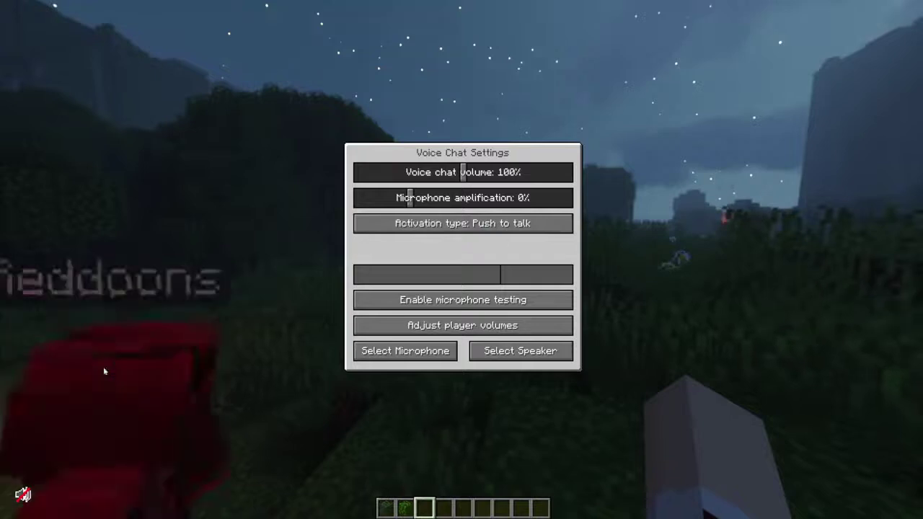
click(481, 225)
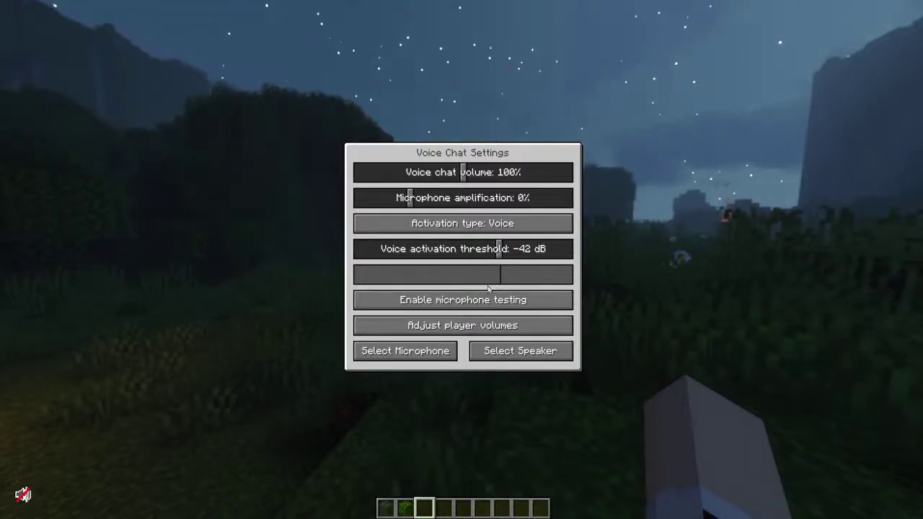
click(476, 300)
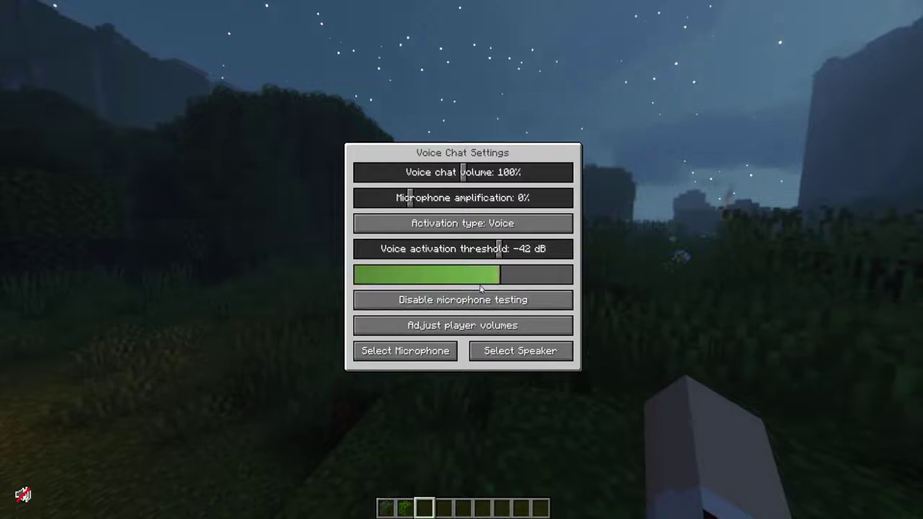
click(514, 302)
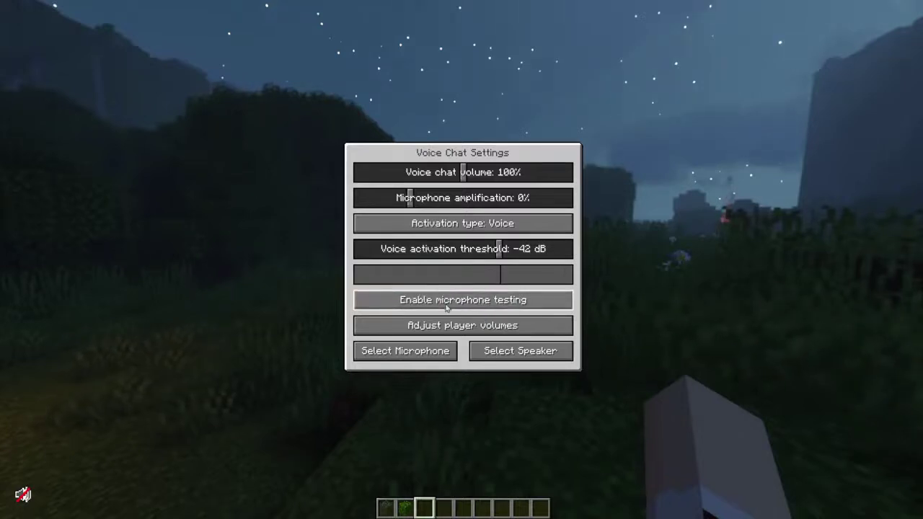
- Browse the individual player volume adjustments and return to the voice chat settings
click(461, 329)
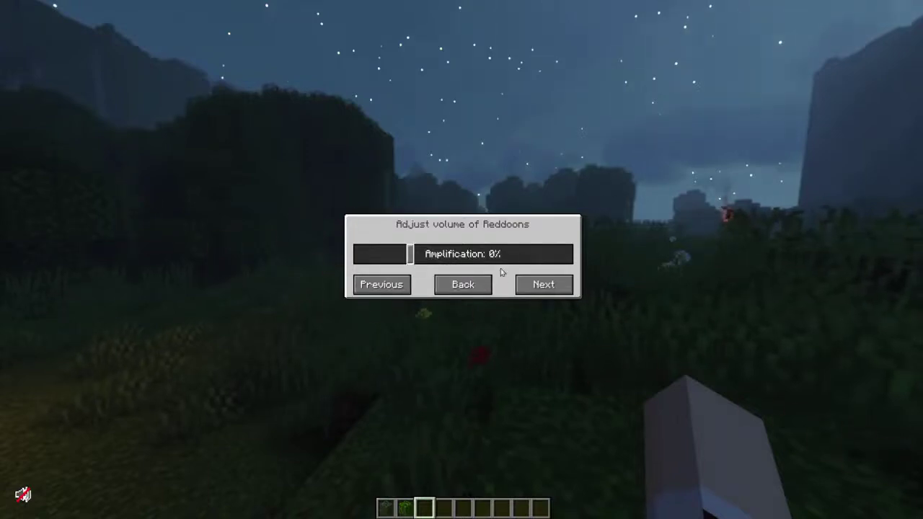
click(556, 290)
click(556, 290)
click(556, 290)
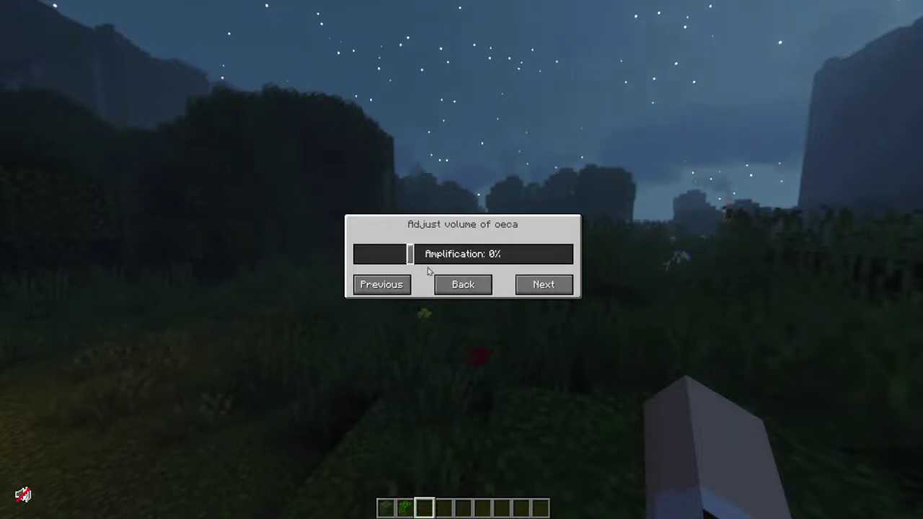
click(477, 287)
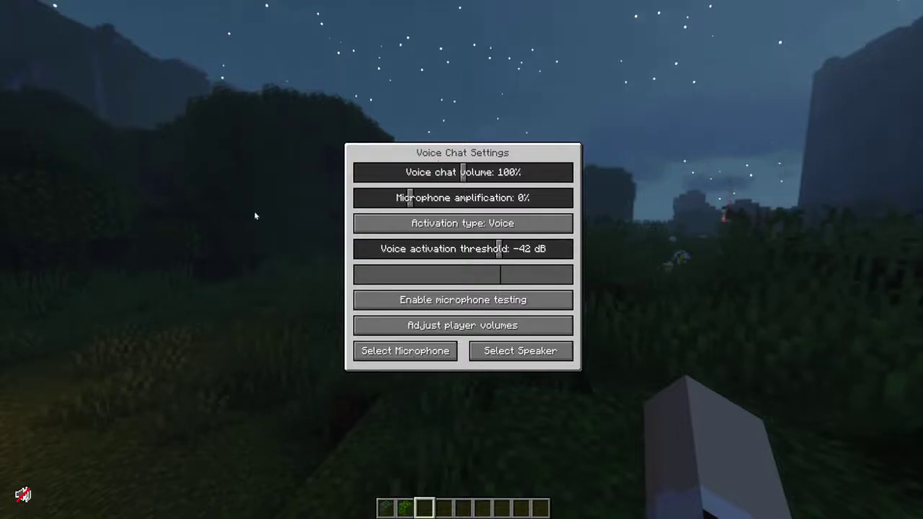
- Browse the available microphones and check the speaker selection in the voice chat settings
click(408, 355)
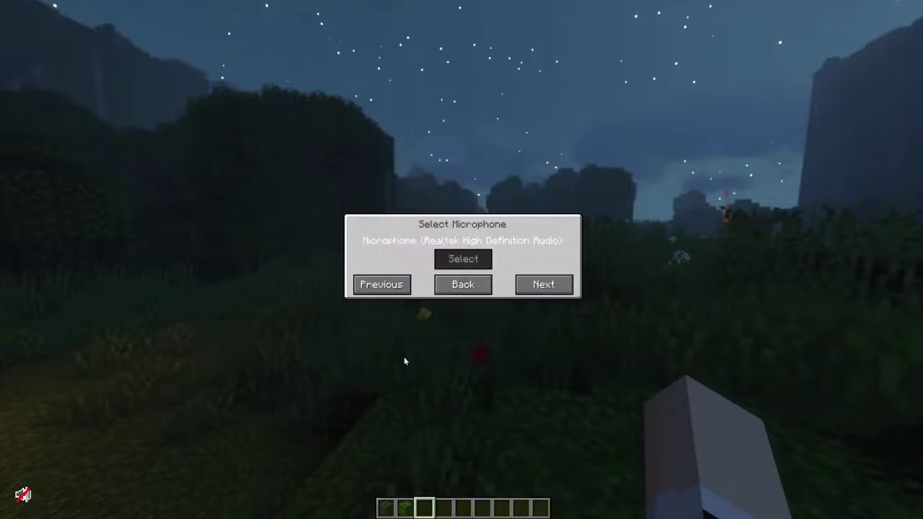
click(528, 287)
click(408, 287)
click(408, 287)
click(409, 287)
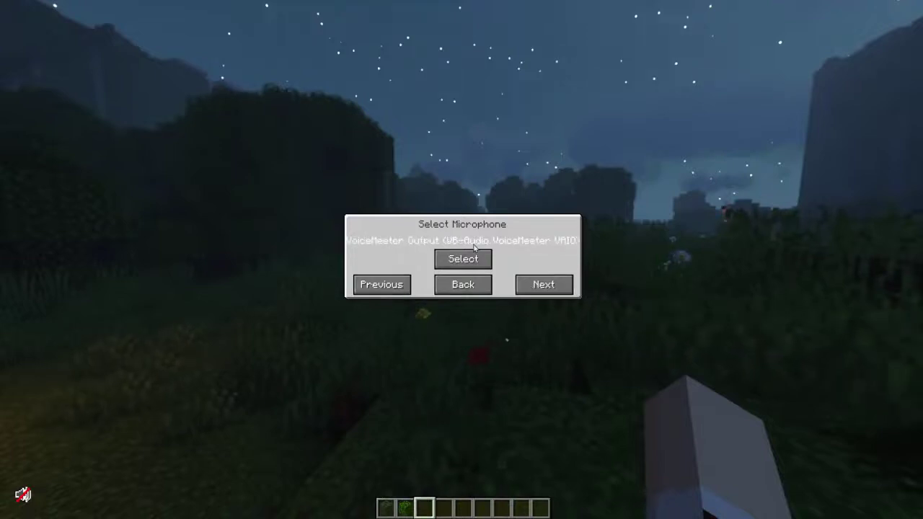
click(525, 284)
click(534, 286)
click(535, 287)
click(534, 287)
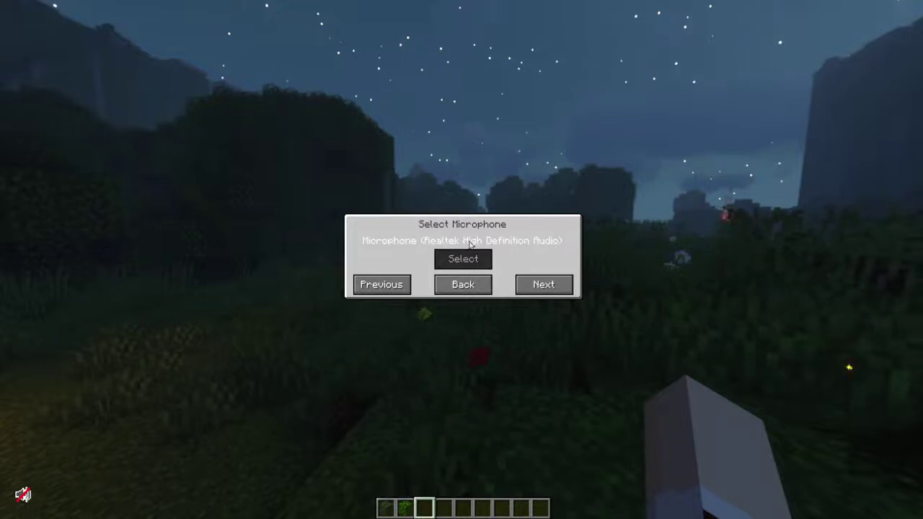
click(462, 284)
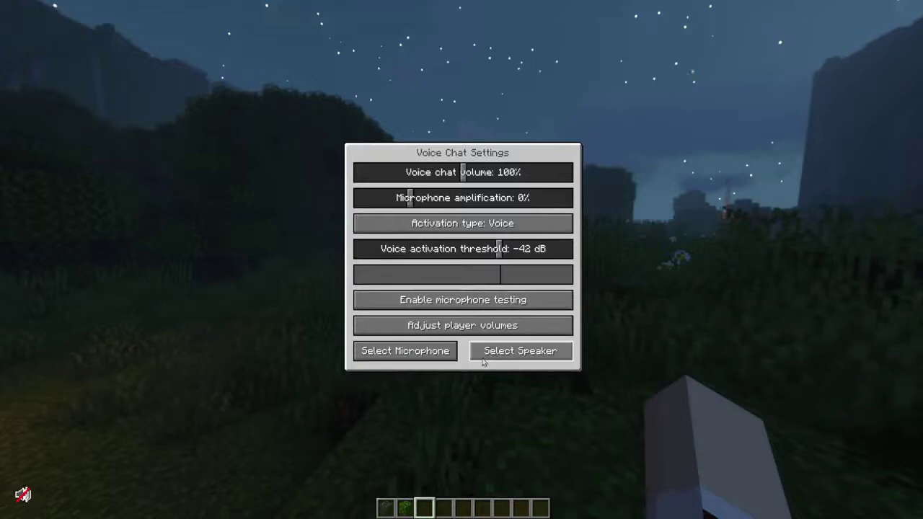
click(500, 353)
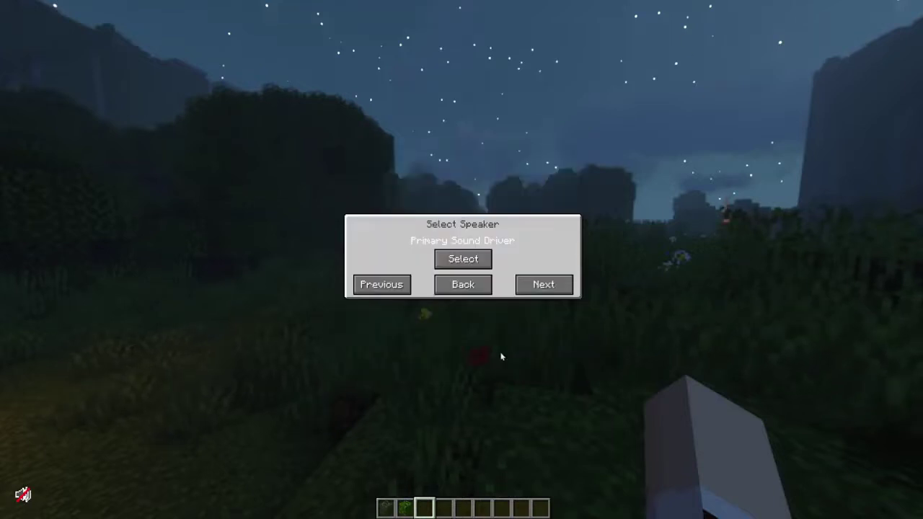
click(465, 286)
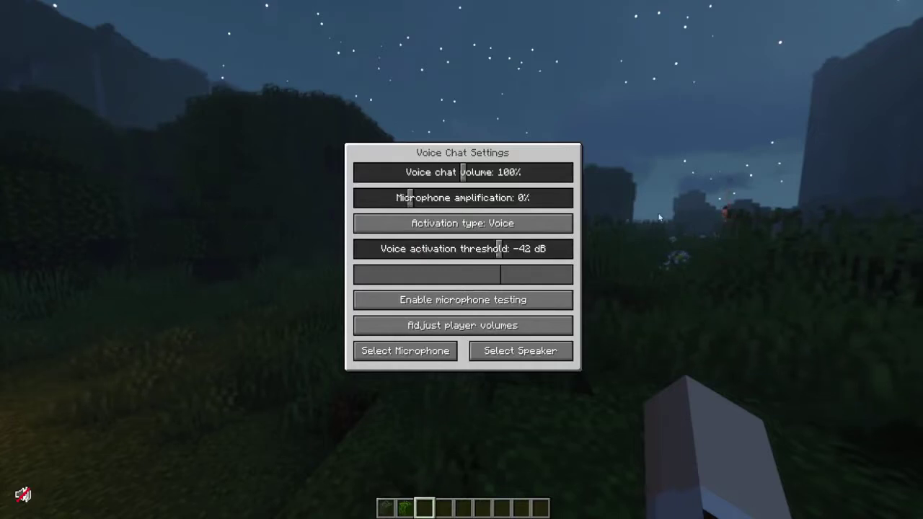
- Leave the voice chat settings, enable voice chat and unmute the microphone
key(Escape)
key(v)
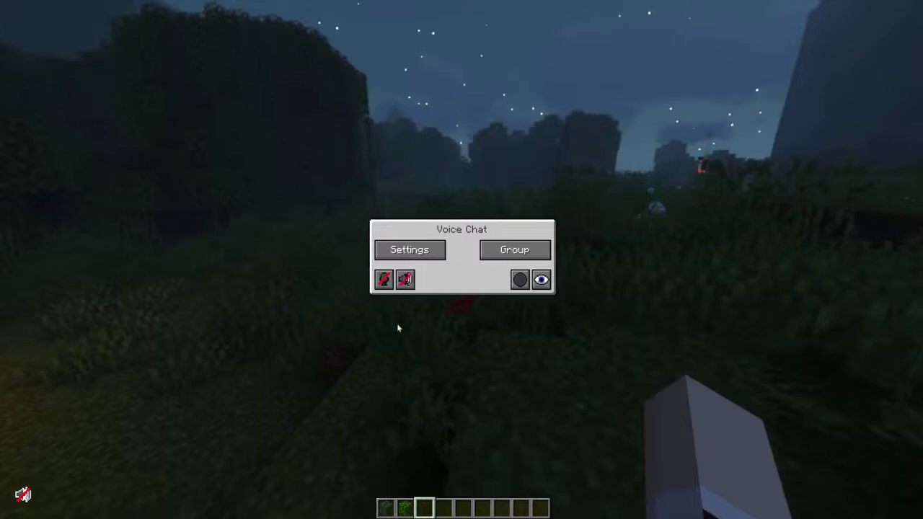
key(Escape)
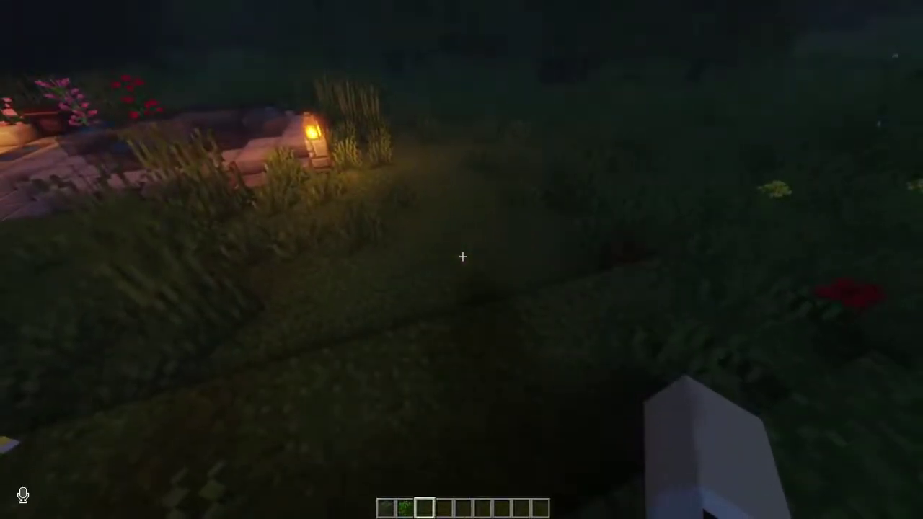
- Walk across the dark field to the other player by the lantern and back up slightly
key(w)
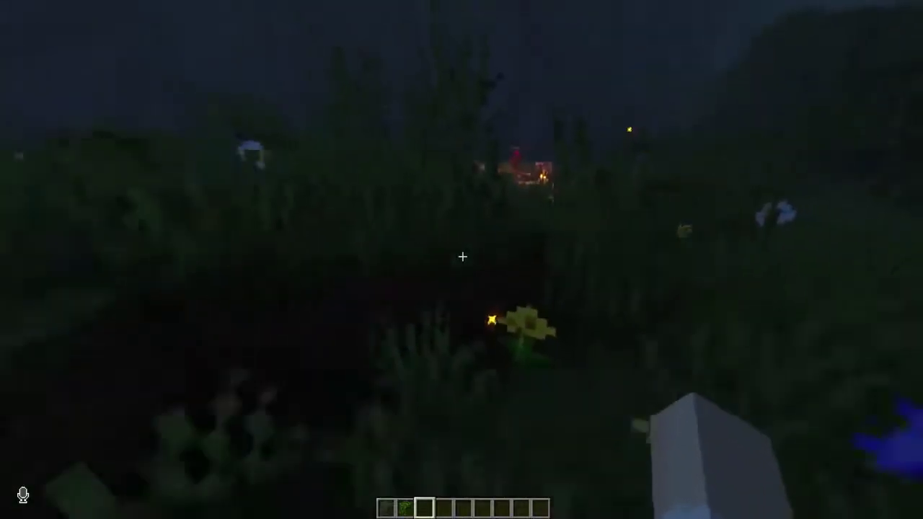
key(w)
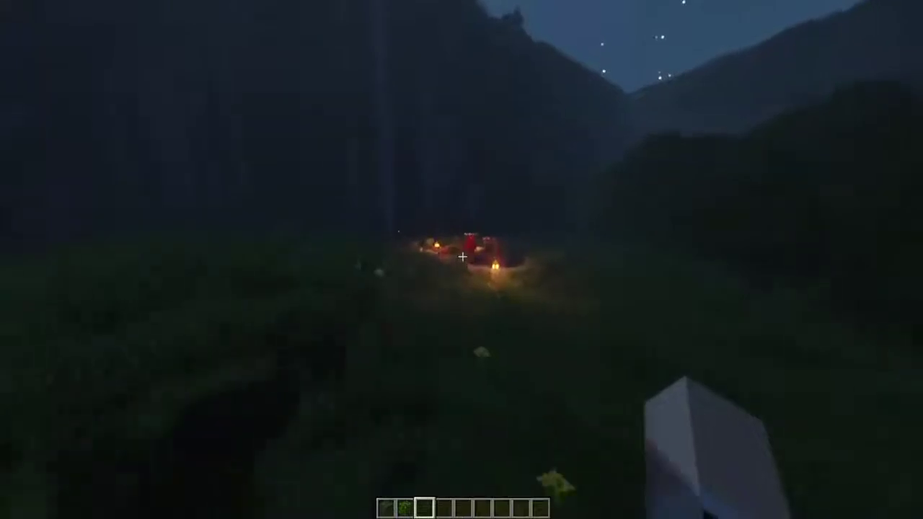
key(w)
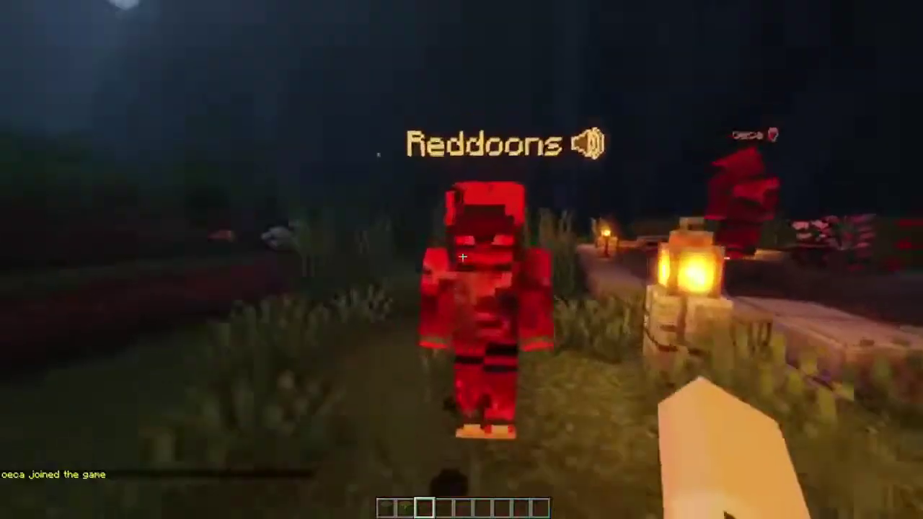
key(w)
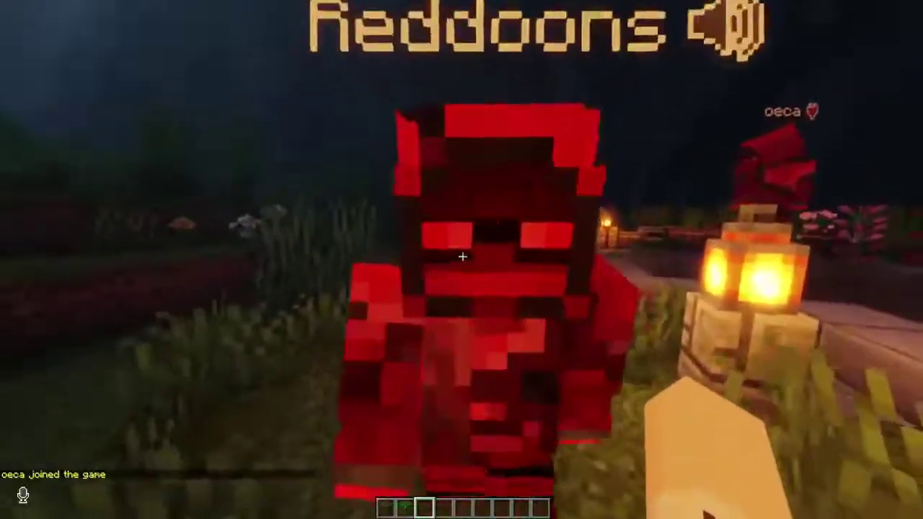
key(s)
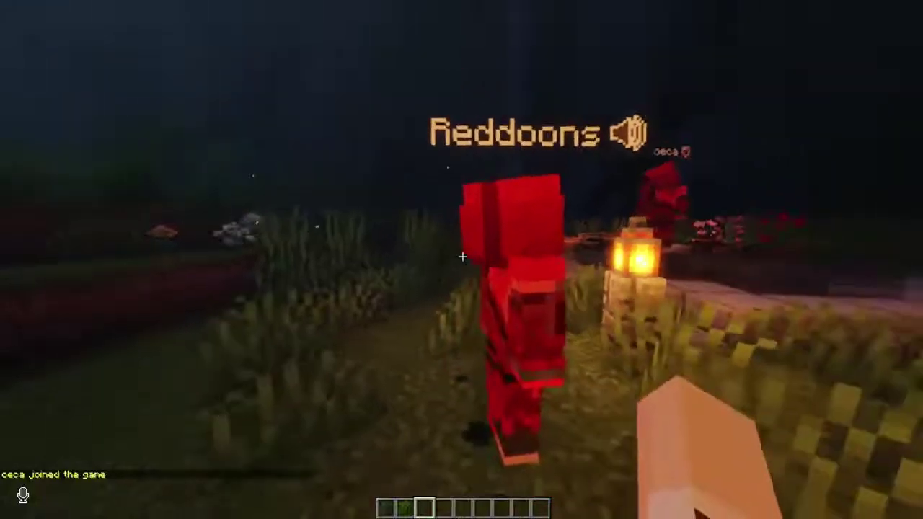
- Mute the microphone and disable voice chat while standing back from the two other players
key(m)
mouse_move(462, 256)
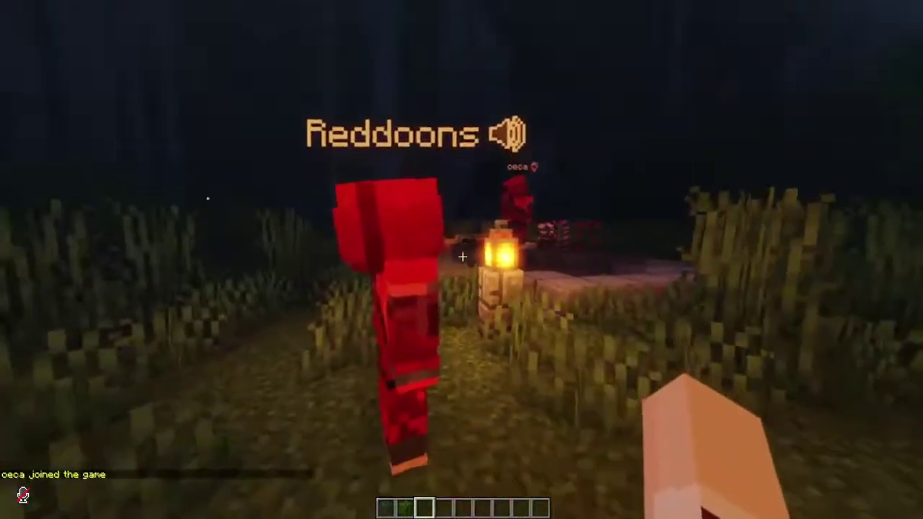
key(Escape)
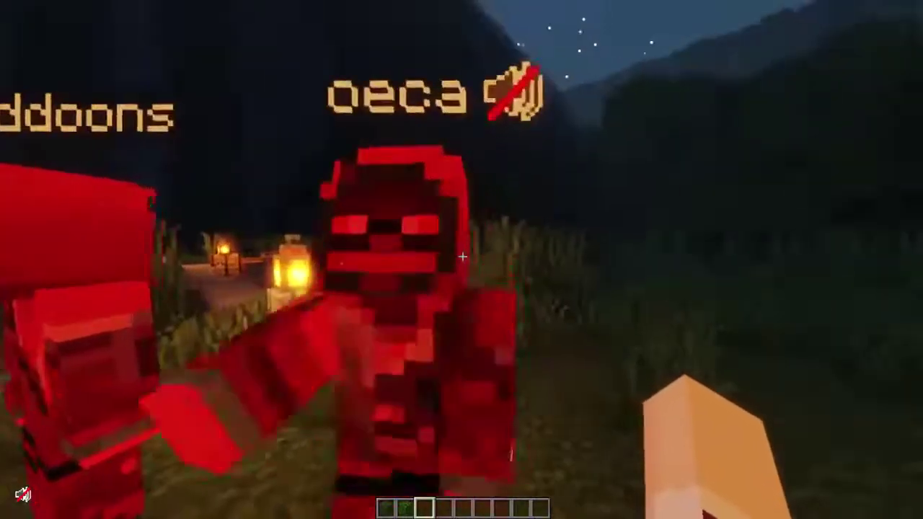
key(s)
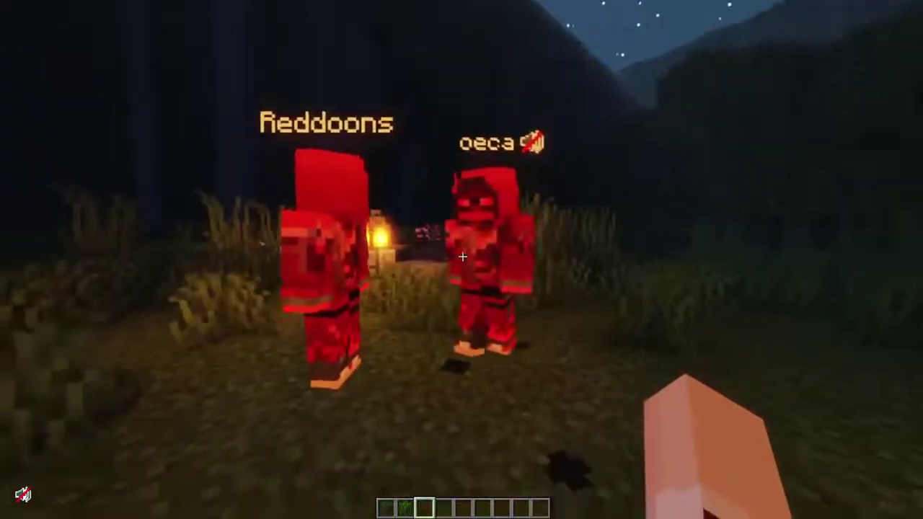